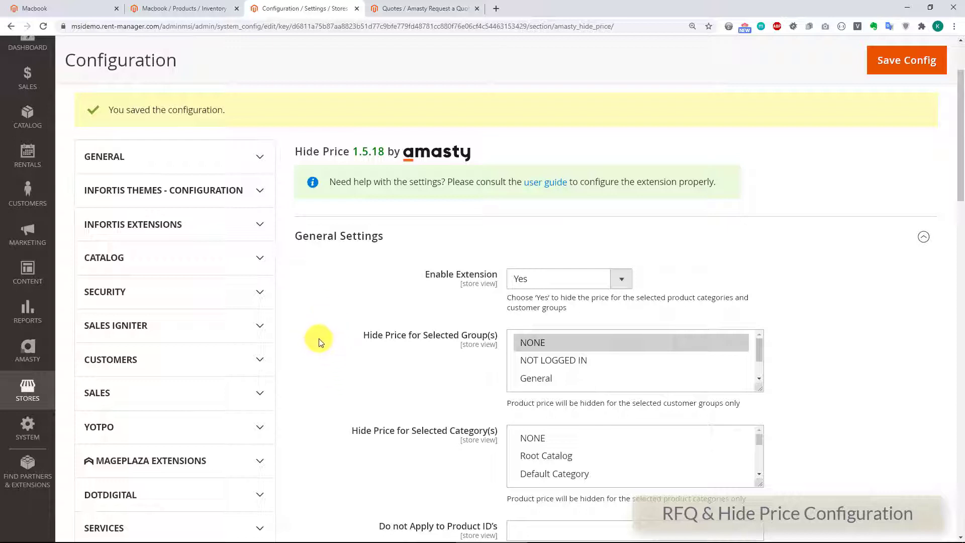
- Review the Hide Price general settings, enlarging the category list to inspect which product categories have hidden prices
{"action": "scroll", "coordinate": [346, 261], "scroll_direction": "down", "scroll_amount": 2}
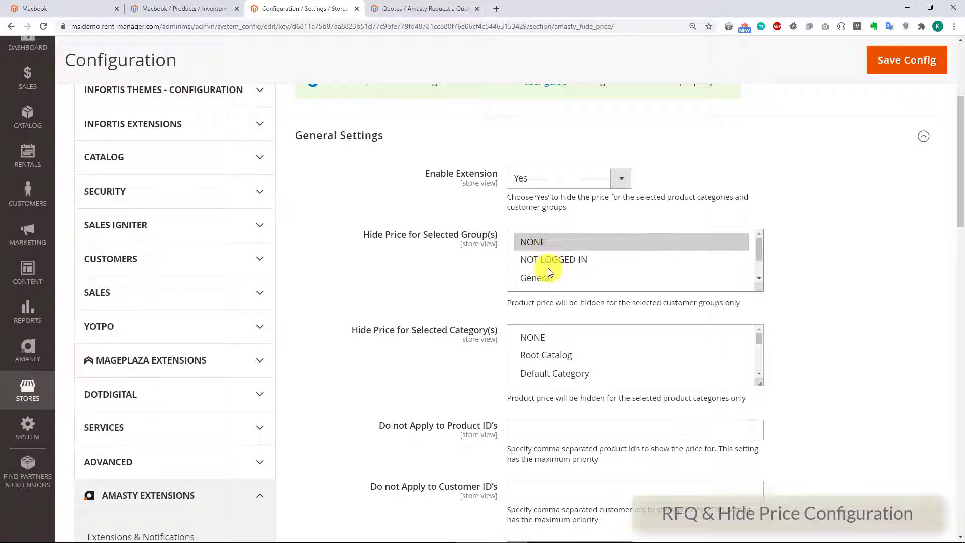
{"action": "scroll", "coordinate": [402, 280], "scroll_direction": "down", "scroll_amount": 1}
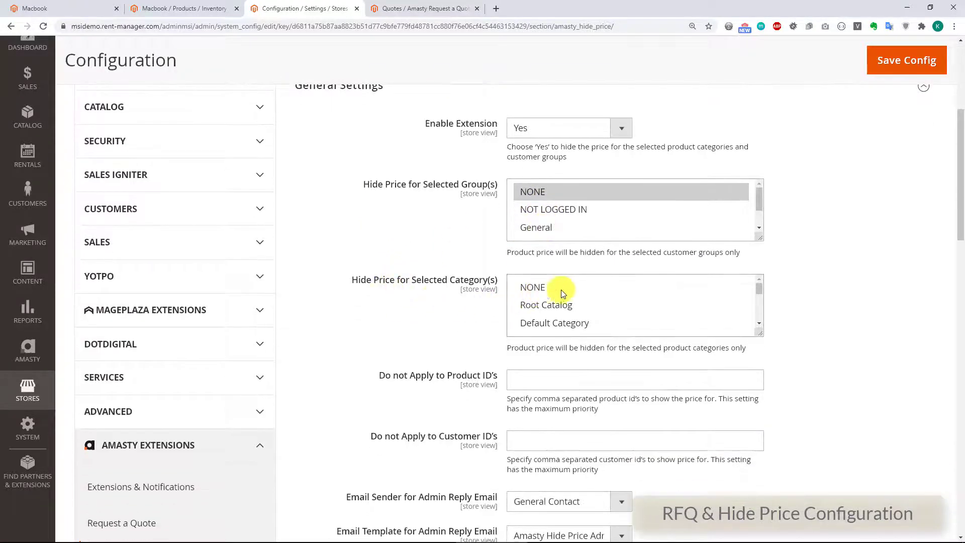
{"action": "left_click_drag", "start_coordinate": [758, 334], "coordinate": [766, 400]}
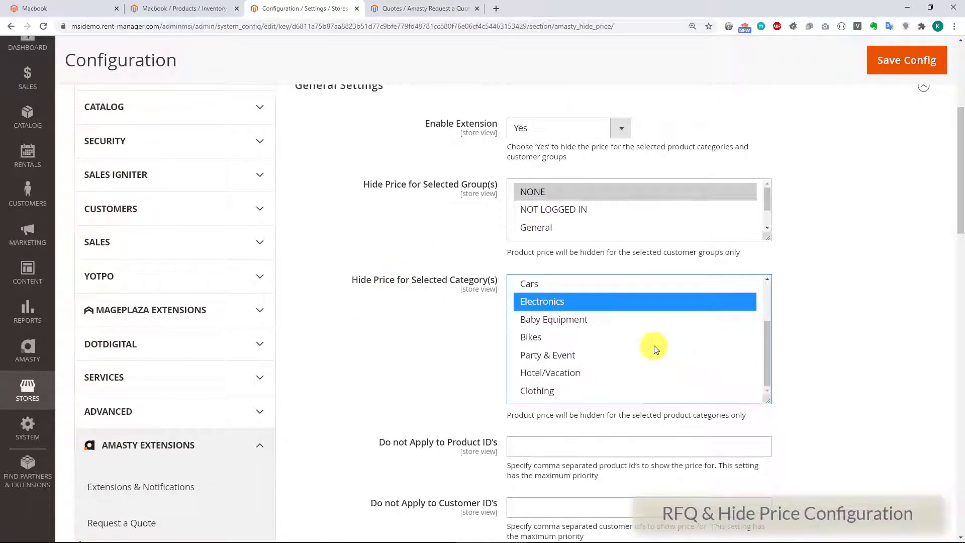
{"action": "scroll", "coordinate": [573, 360], "scroll_direction": "up", "scroll_amount": 2}
{"action": "scroll", "coordinate": [568, 358], "scroll_direction": "down", "scroll_amount": 3}
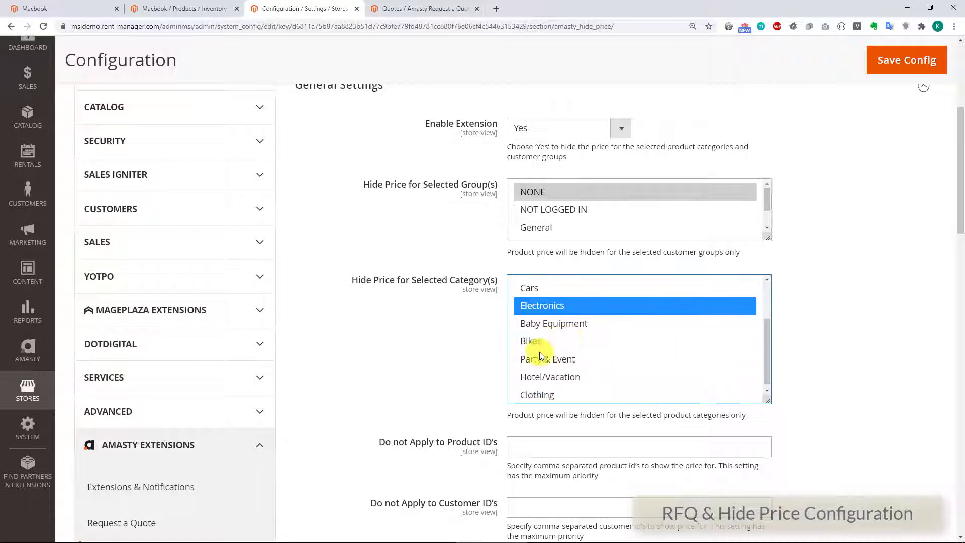
{"action": "scroll", "coordinate": [374, 332], "scroll_direction": "down", "scroll_amount": 4}
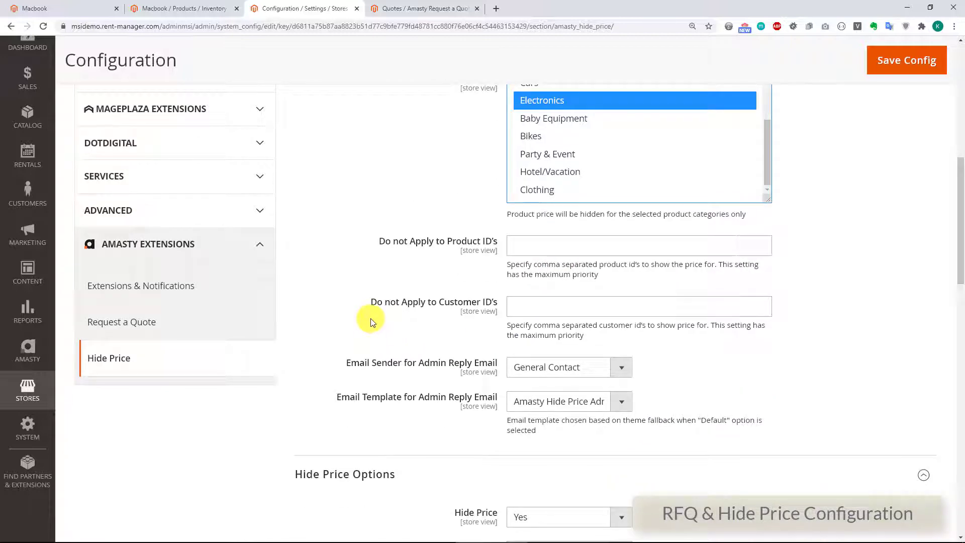
{"action": "scroll", "coordinate": [370, 274], "scroll_direction": "up", "scroll_amount": 1}
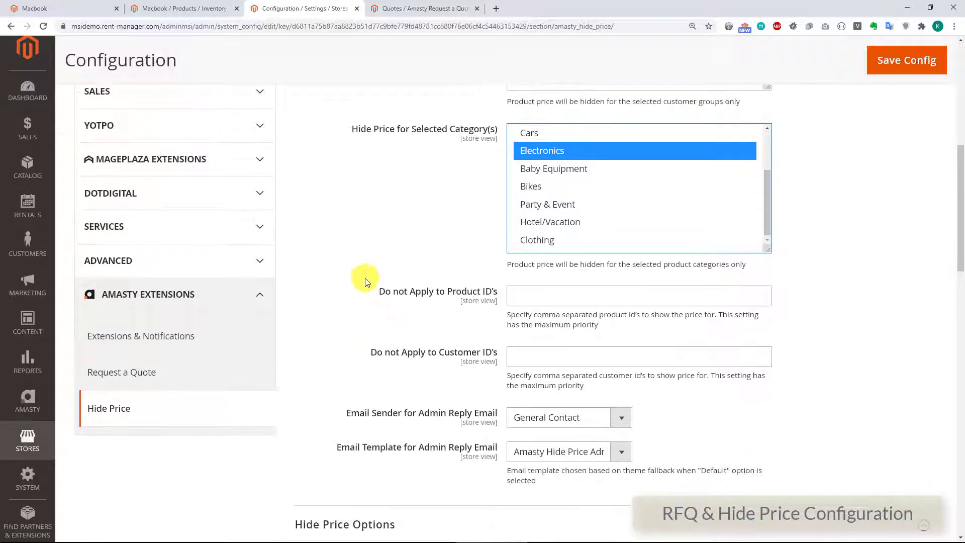
- Open the Amasty Request a Quote configuration and review its General settings
{"action": "left_click", "coordinate": [140, 374]}
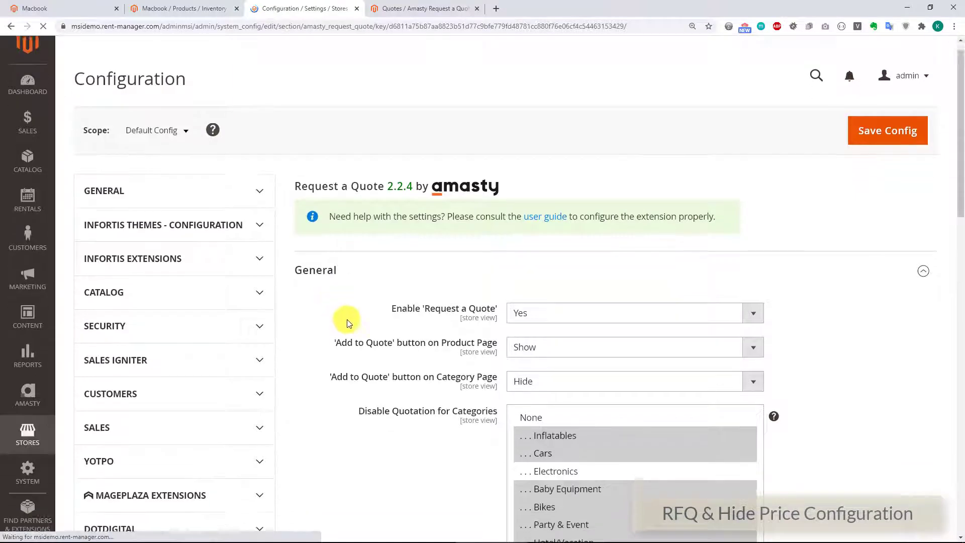
{"action": "scroll", "coordinate": [398, 281], "scroll_direction": "down", "scroll_amount": 3}
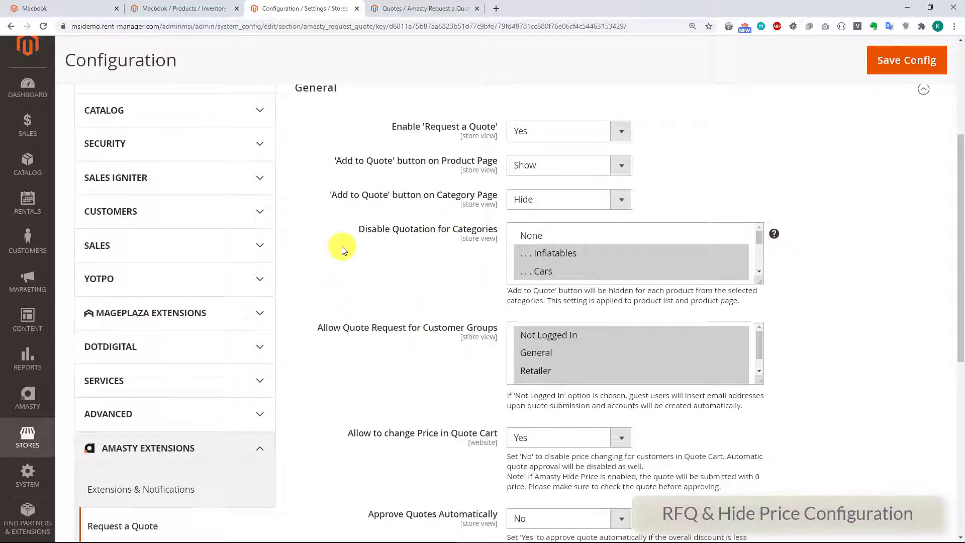
{"action": "scroll", "coordinate": [342, 246], "scroll_direction": "up", "scroll_amount": 4}
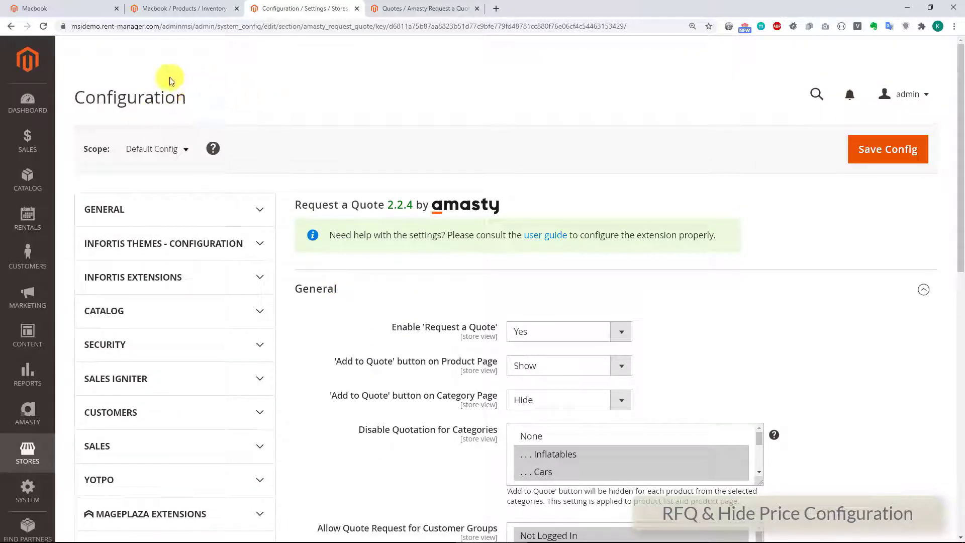
- On the storefront Macbook page, set the rental dates from 09/15/2020 to 09/18/2020
{"action": "left_click", "coordinate": [63, 13]}
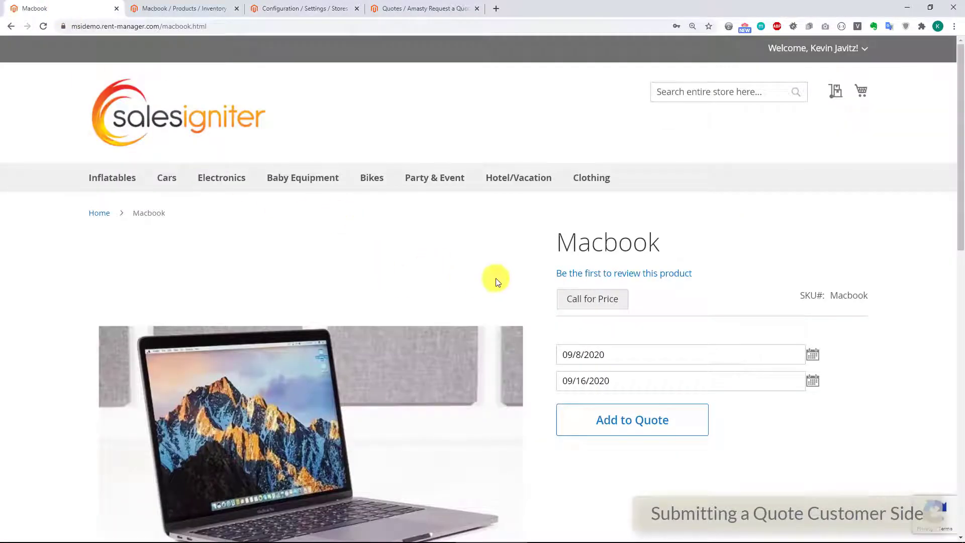
{"action": "scroll", "coordinate": [485, 330], "scroll_direction": "down", "scroll_amount": 2}
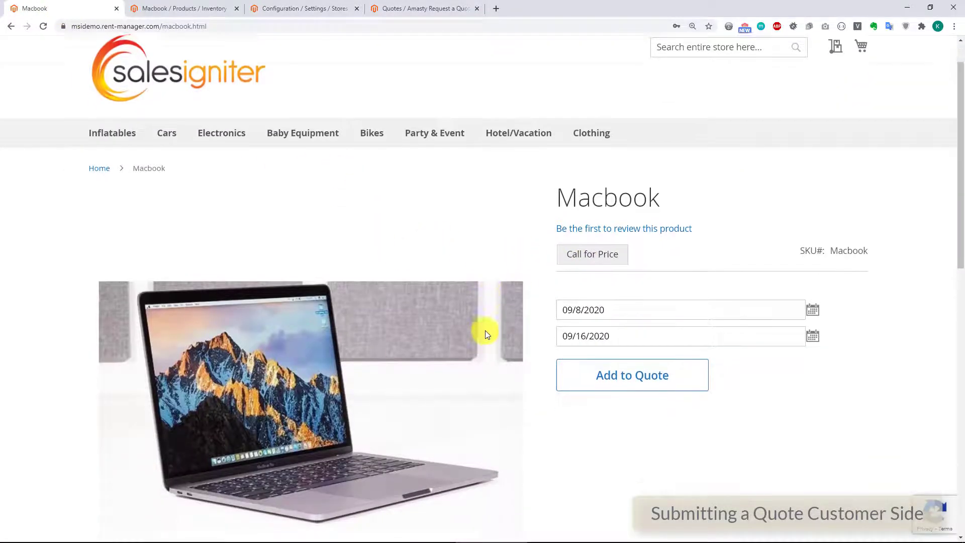
{"action": "left_click", "coordinate": [591, 256]}
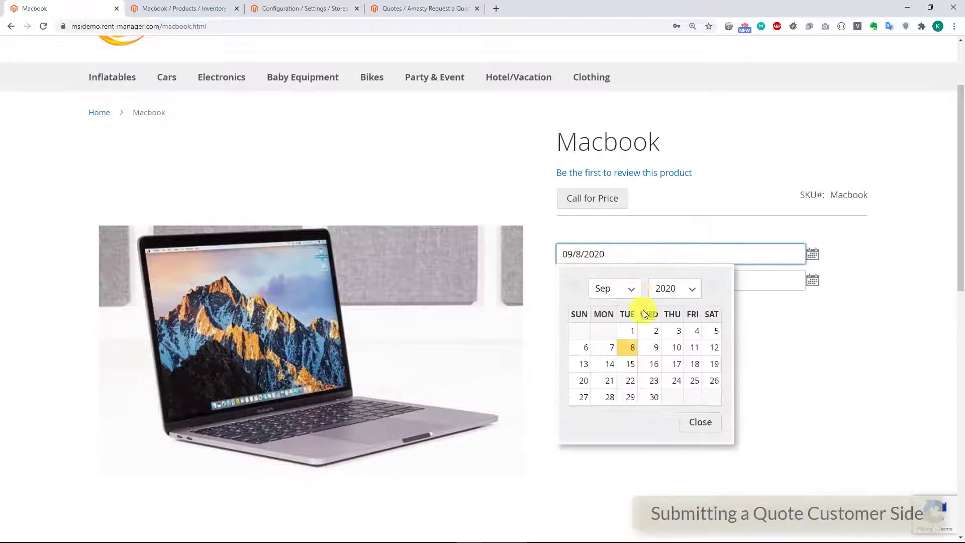
{"action": "left_click", "coordinate": [626, 366]}
{"action": "left_click", "coordinate": [595, 282]}
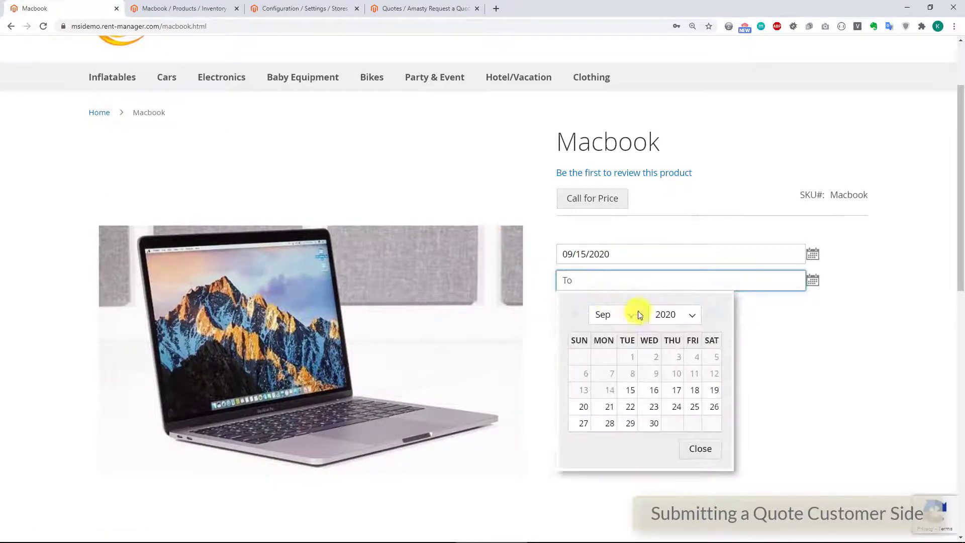
{"action": "left_click", "coordinate": [690, 393]}
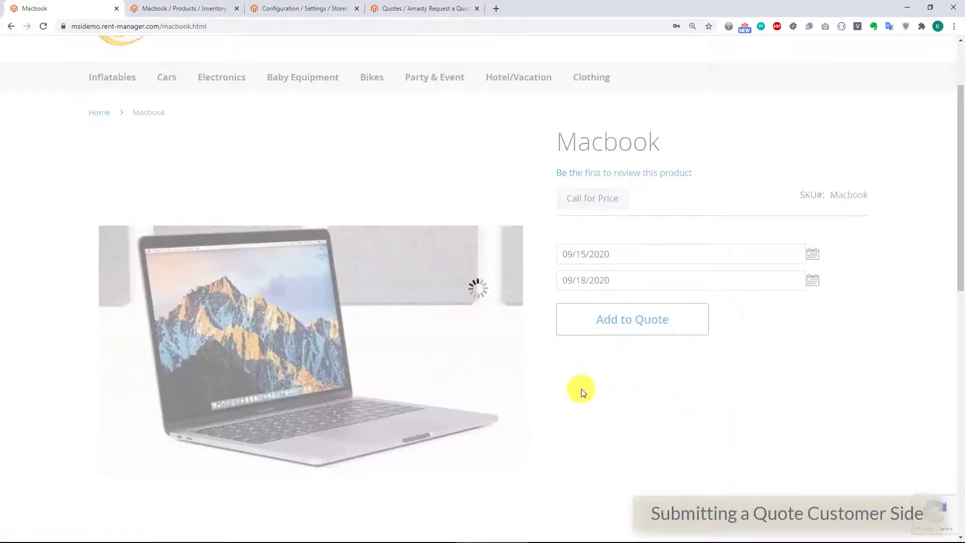
- Add the Macbook to the quote cart and submit the quote request with the remark "test remark"
{"action": "left_click", "coordinate": [605, 326]}
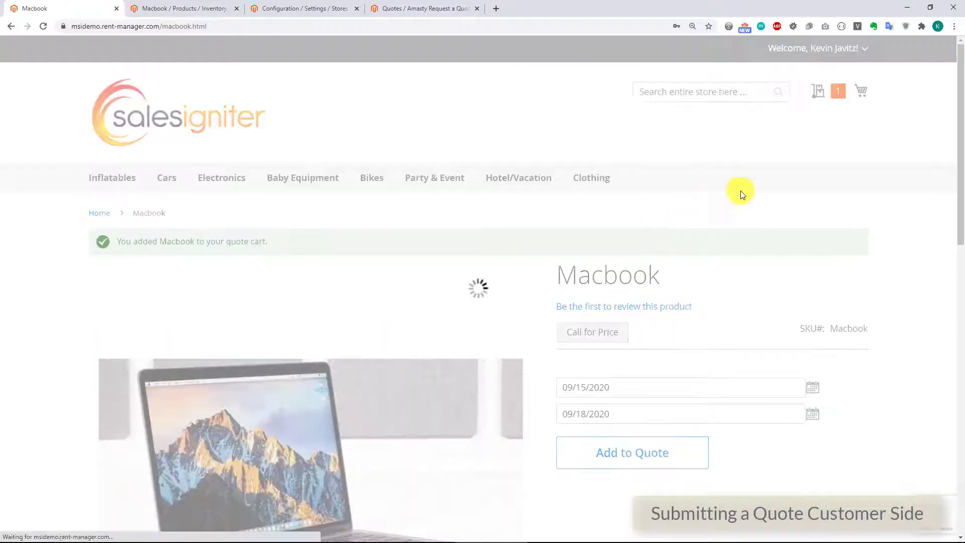
{"action": "left_click", "coordinate": [817, 91]}
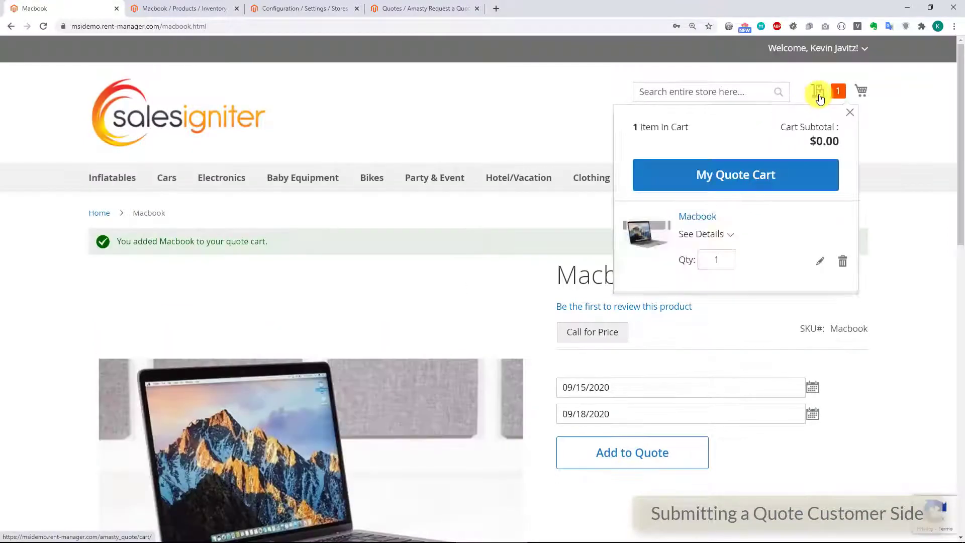
{"action": "left_click", "coordinate": [772, 173]}
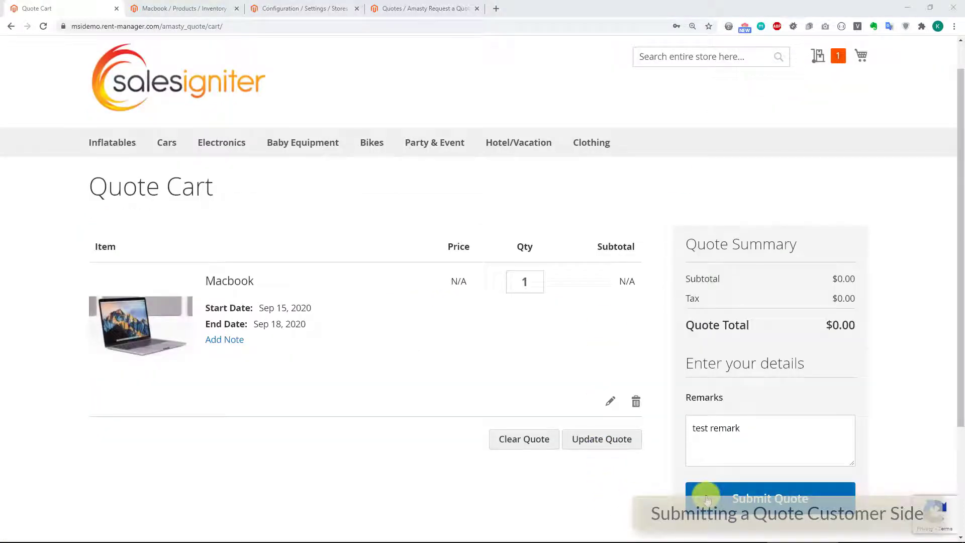
{"action": "left_click", "coordinate": [706, 500]}
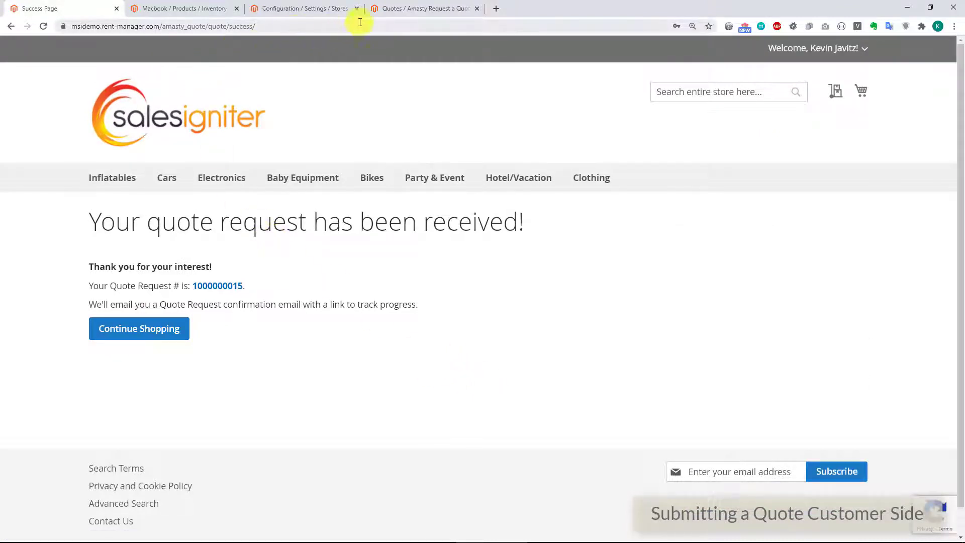
- In the admin Quotes list, open the newly submitted pending quote and review its dates, product and prices
{"action": "left_click", "coordinate": [387, 12]}
{"action": "left_click", "coordinate": [24, 143]}
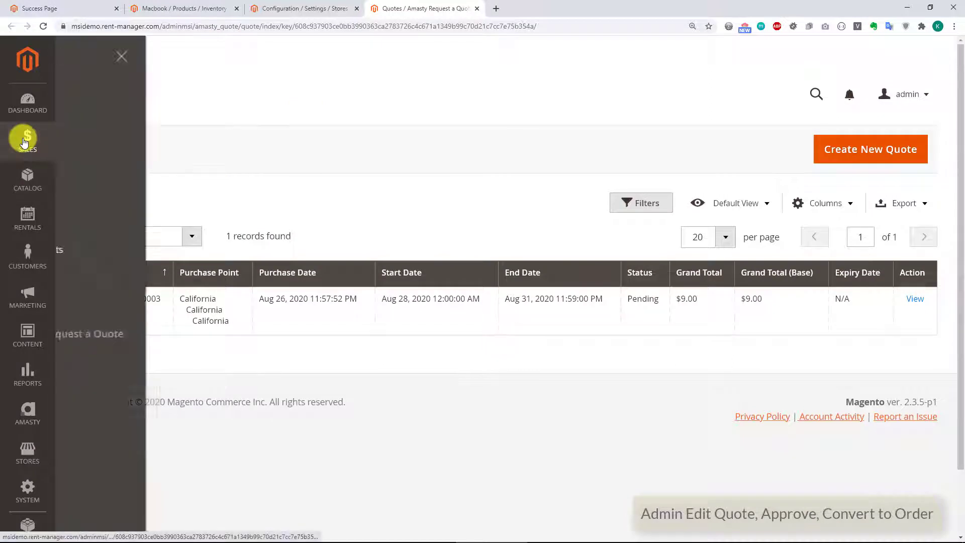
{"action": "left_click", "coordinate": [94, 366]}
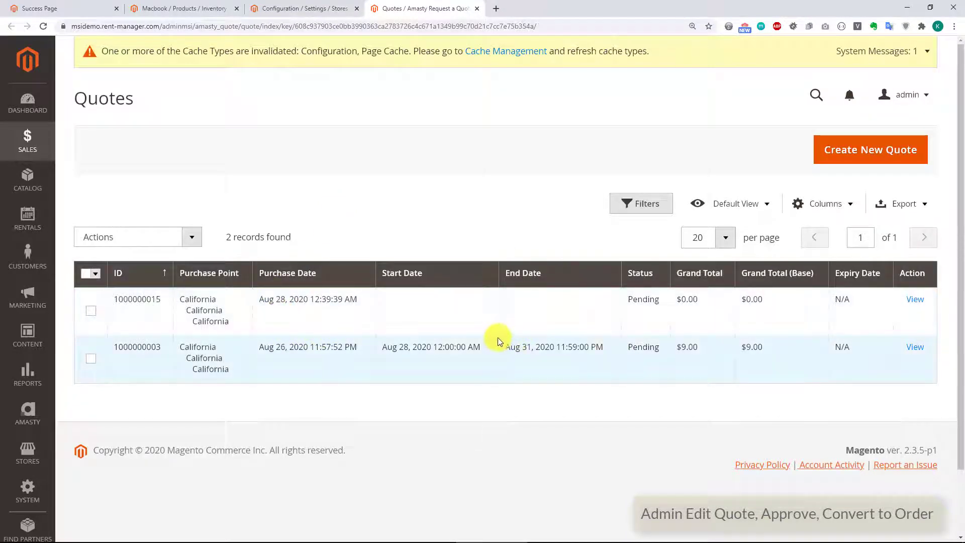
{"action": "left_click", "coordinate": [913, 300]}
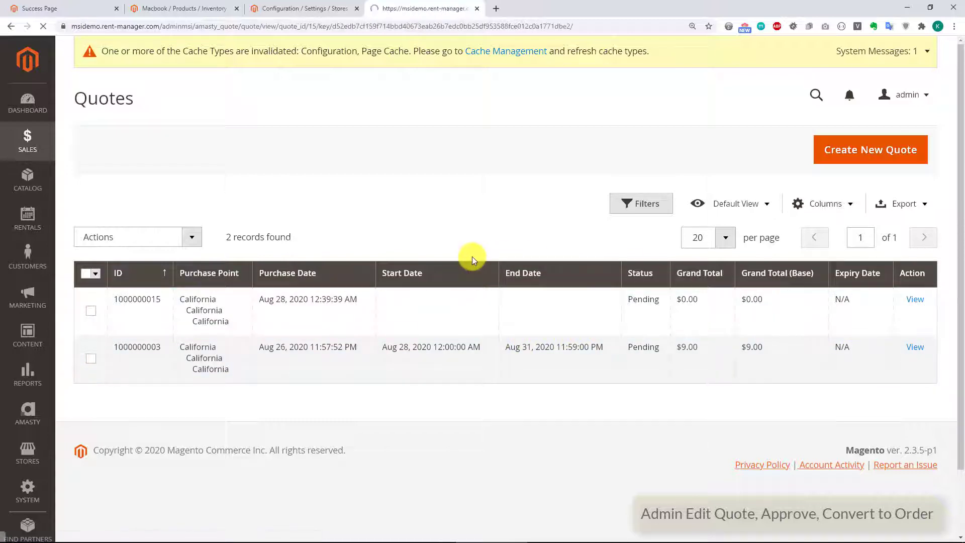
{"action": "scroll", "coordinate": [432, 257], "scroll_direction": "down", "scroll_amount": 5}
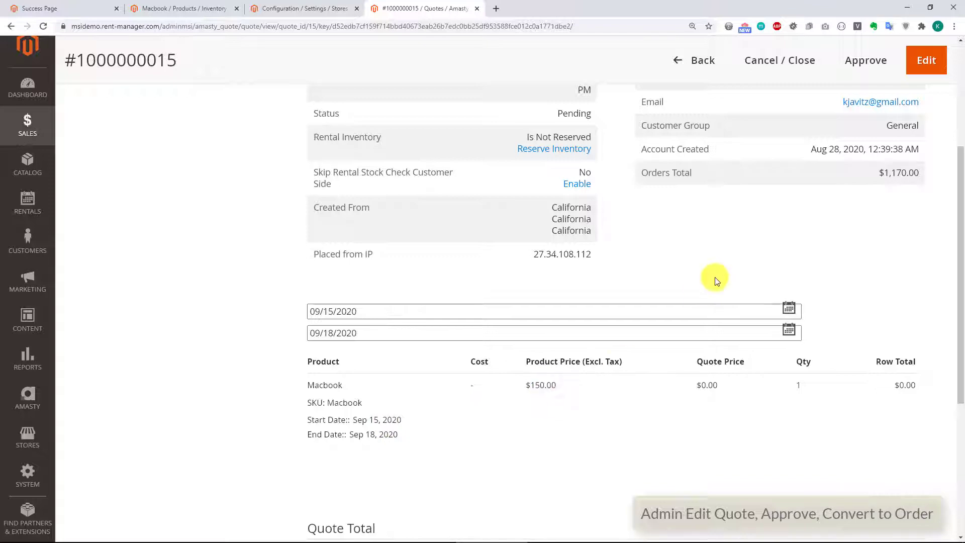
{"action": "scroll", "coordinate": [716, 276], "scroll_direction": "up", "scroll_amount": 4}
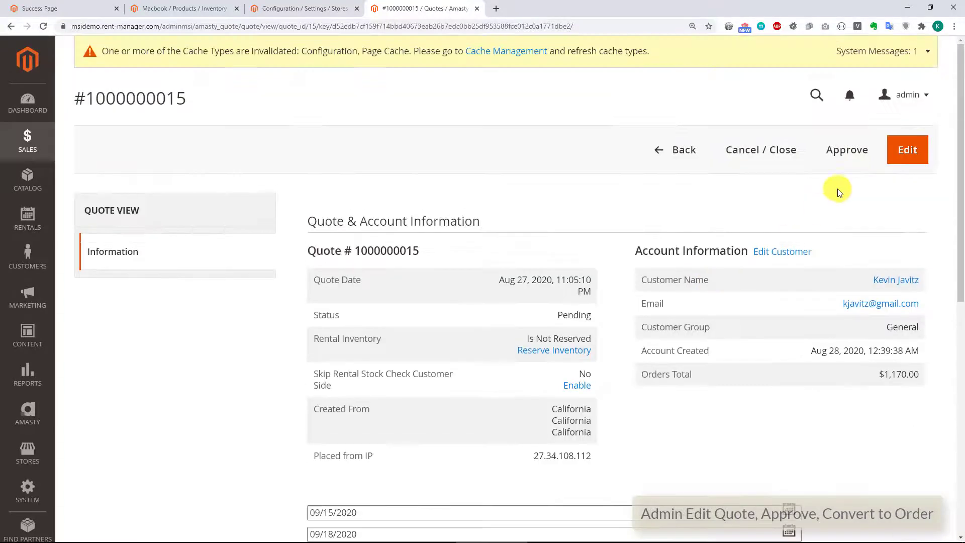
- Edit the quote, setting the Macbook price to 150.00, and update the items and quantities
{"action": "left_click", "coordinate": [903, 151]}
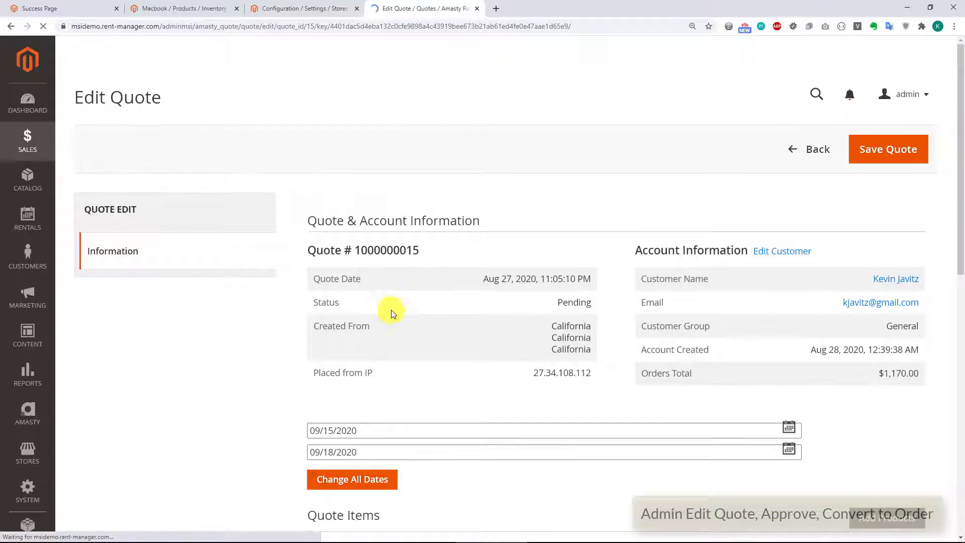
{"action": "scroll", "coordinate": [395, 313], "scroll_direction": "down", "scroll_amount": 6}
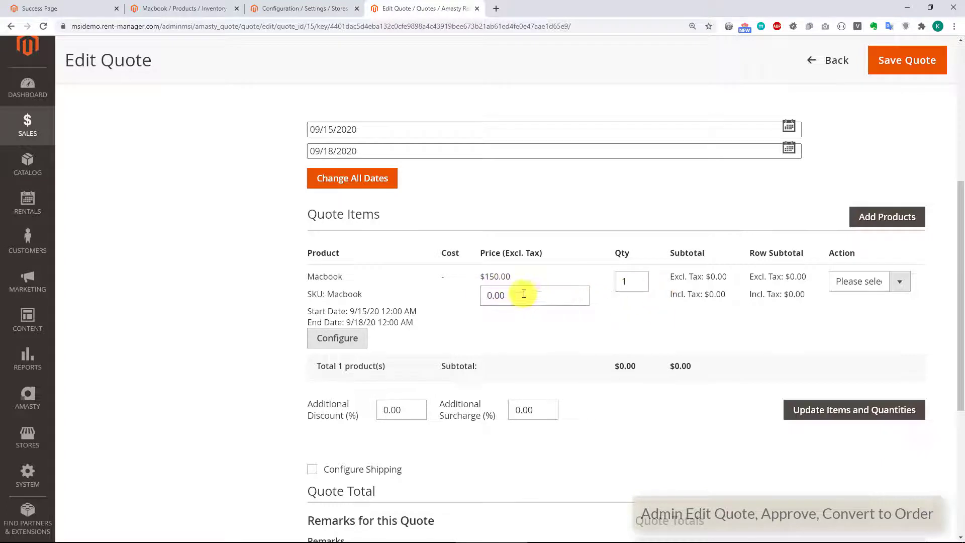
{"action": "scroll", "coordinate": [508, 287], "scroll_direction": "down", "scroll_amount": 2}
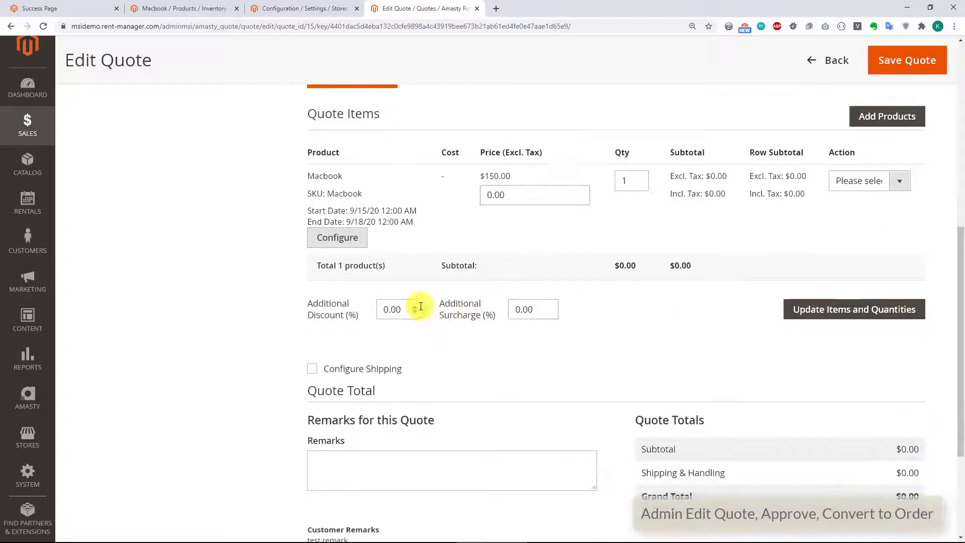
{"action": "left_click", "coordinate": [386, 310]}
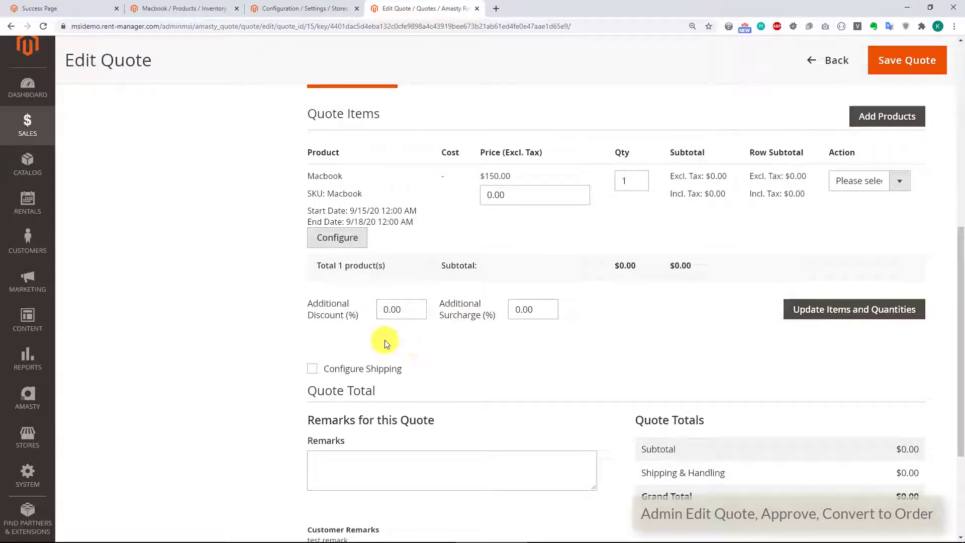
{"action": "scroll", "coordinate": [548, 339], "scroll_direction": "down", "scroll_amount": 2}
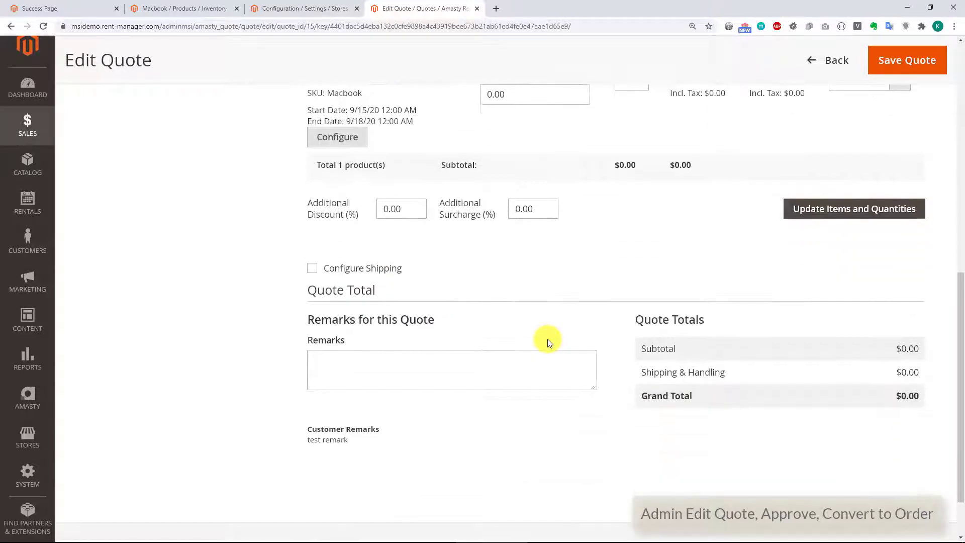
{"action": "scroll", "coordinate": [603, 342], "scroll_direction": "up", "scroll_amount": 2}
{"action": "left_click", "coordinate": [787, 311]}
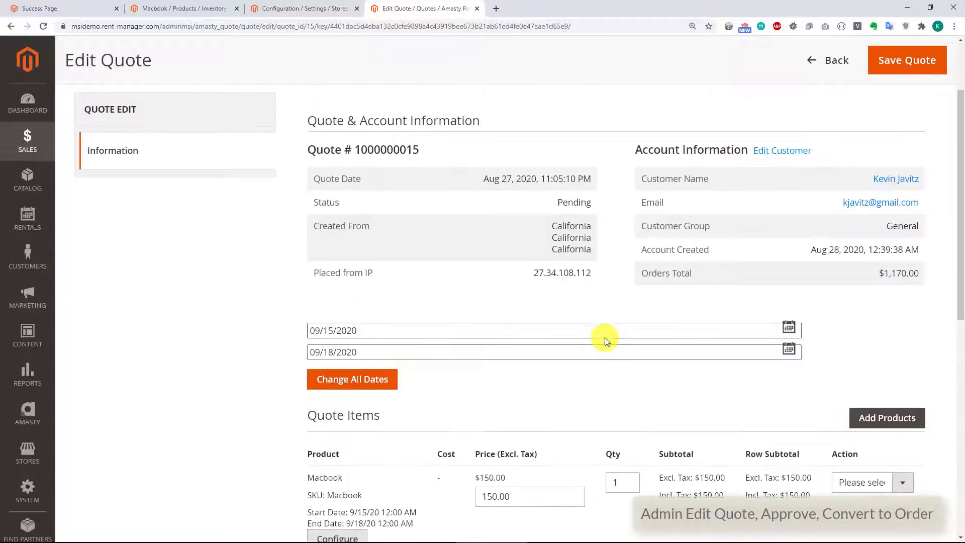
- Save the edited quote and approve it
{"action": "scroll", "coordinate": [798, 253], "scroll_direction": "down", "scroll_amount": 6}
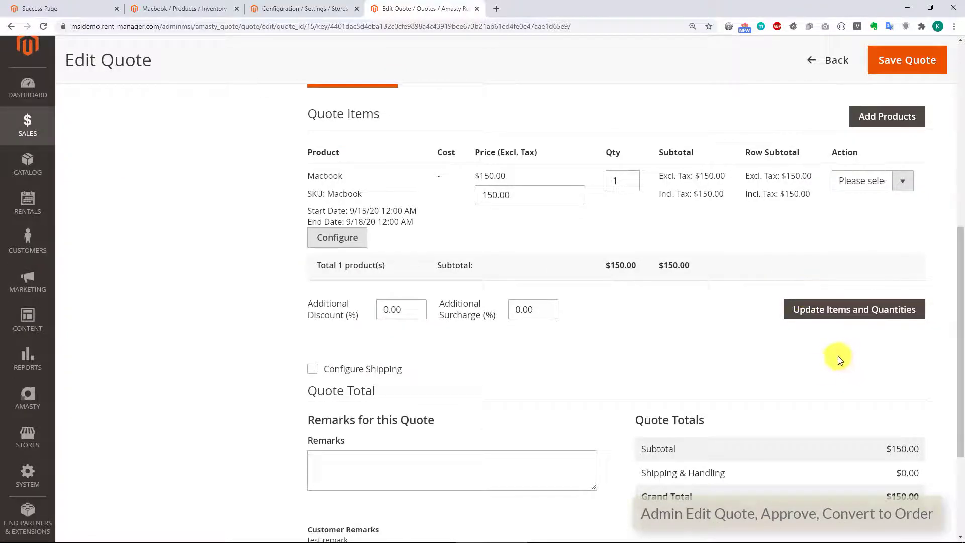
{"action": "left_click", "coordinate": [908, 58]}
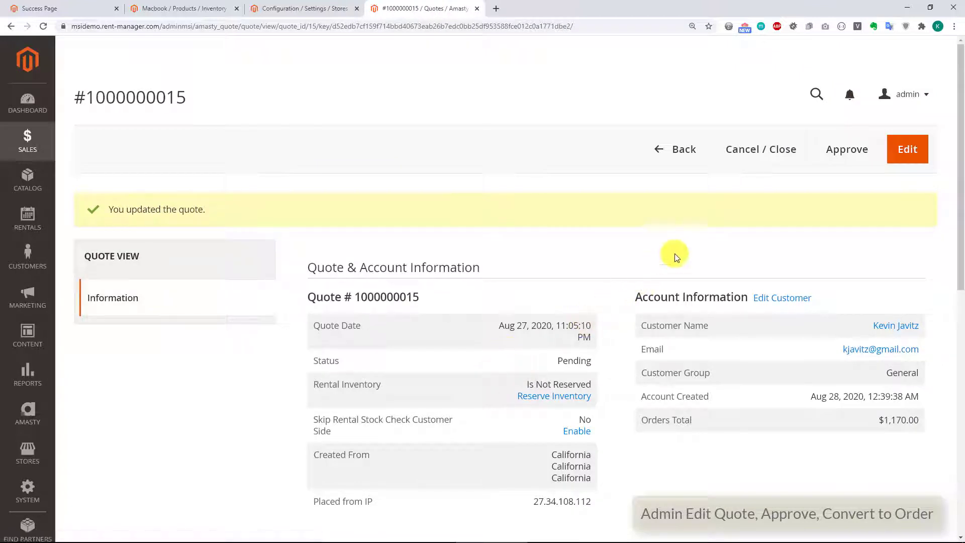
{"action": "left_click", "coordinate": [849, 151]}
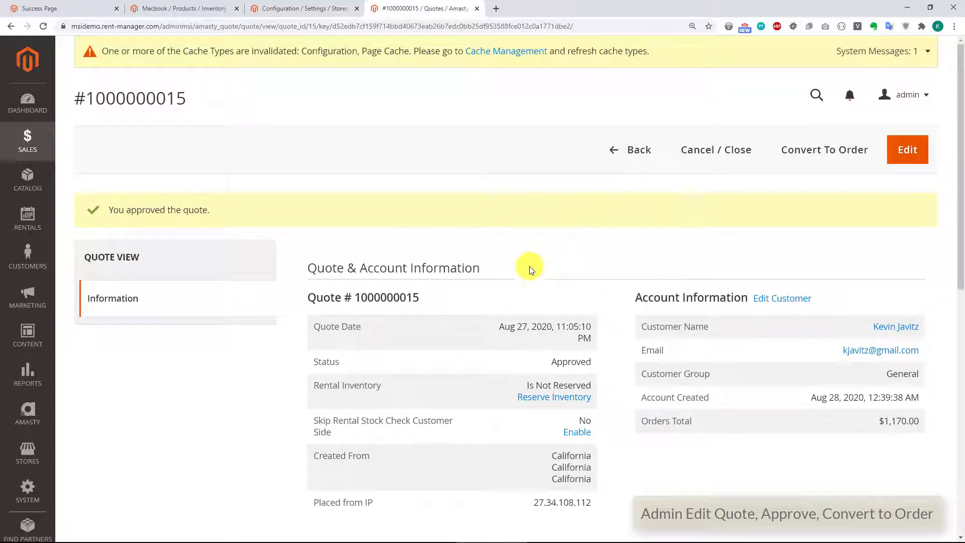
- Examine the approved quote's status, rental inventory and stock check options, and product prices
{"action": "scroll", "coordinate": [554, 241], "scroll_direction": "down", "scroll_amount": 2}
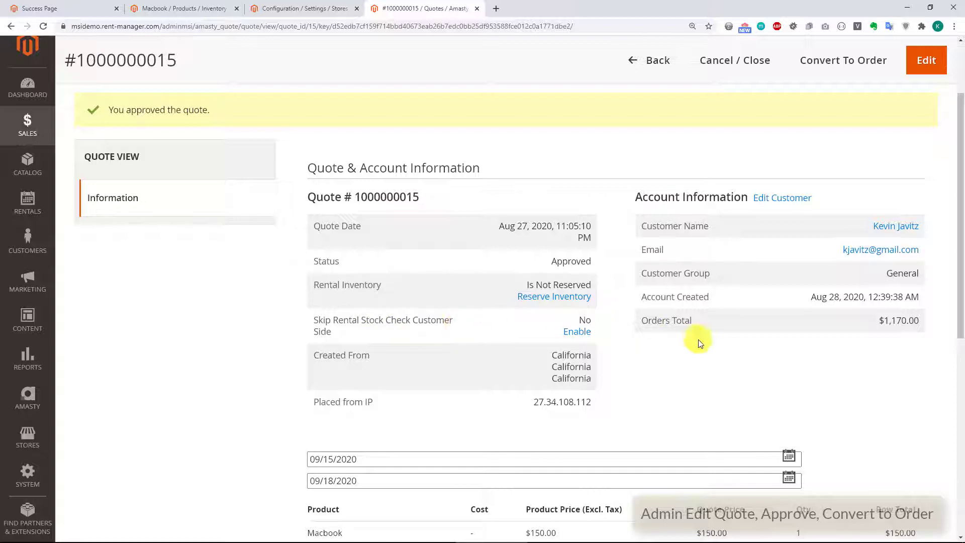
{"action": "scroll", "coordinate": [665, 360], "scroll_direction": "up", "scroll_amount": 2}
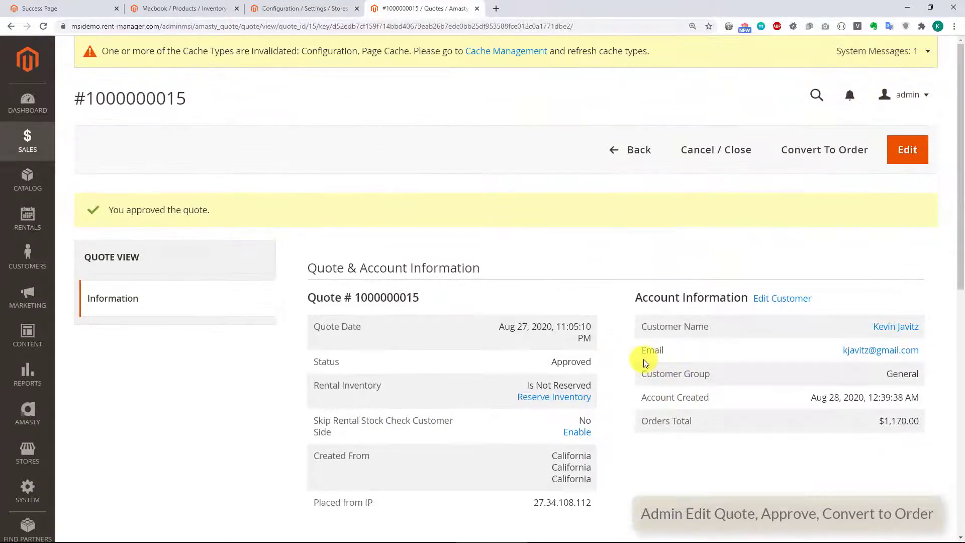
{"action": "scroll", "coordinate": [643, 359], "scroll_direction": "down", "scroll_amount": 1}
{"action": "scroll", "coordinate": [644, 362], "scroll_direction": "down", "scroll_amount": 2}
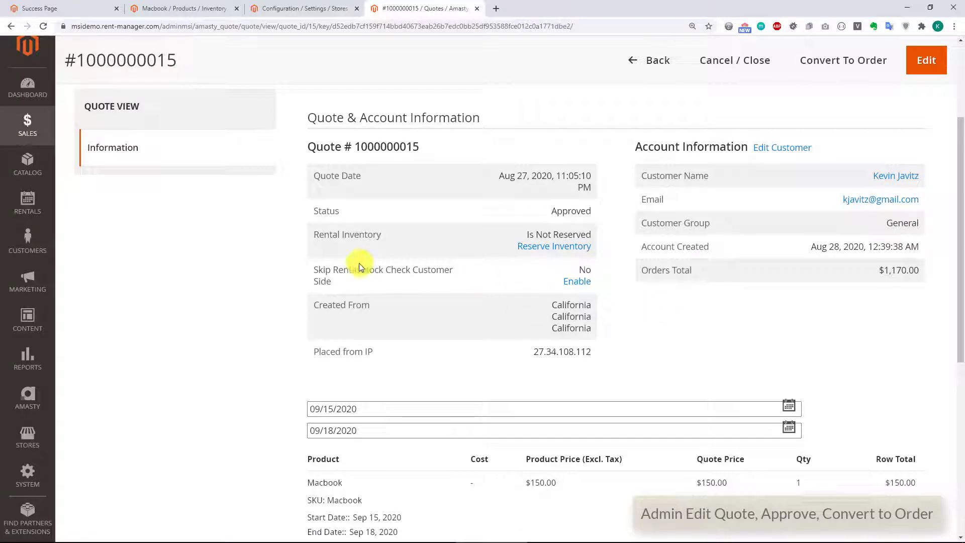
- Start converting the approved quote to an order and review the order form's items, address, payment and shipping sections
{"action": "scroll", "coordinate": [519, 279], "scroll_direction": "up", "scroll_amount": 3}
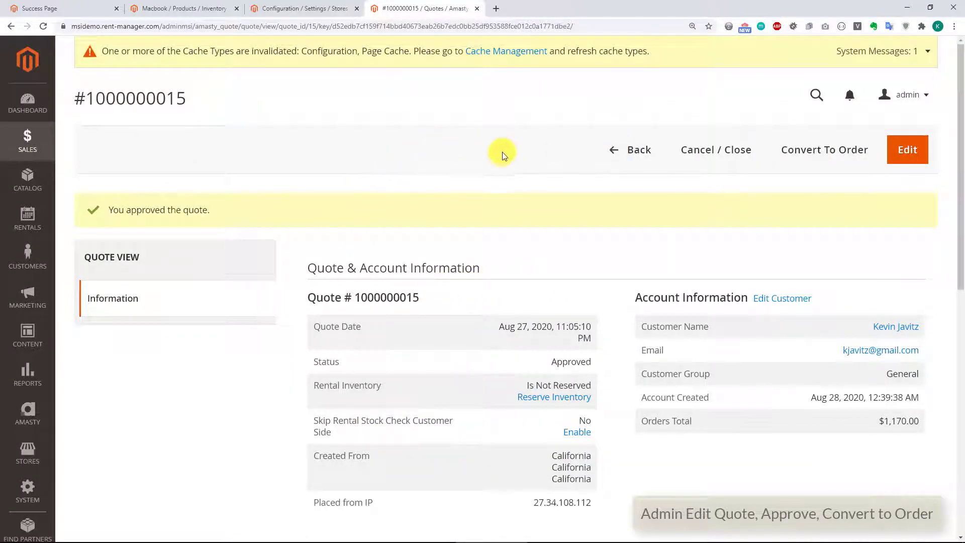
{"action": "left_click", "coordinate": [795, 153]}
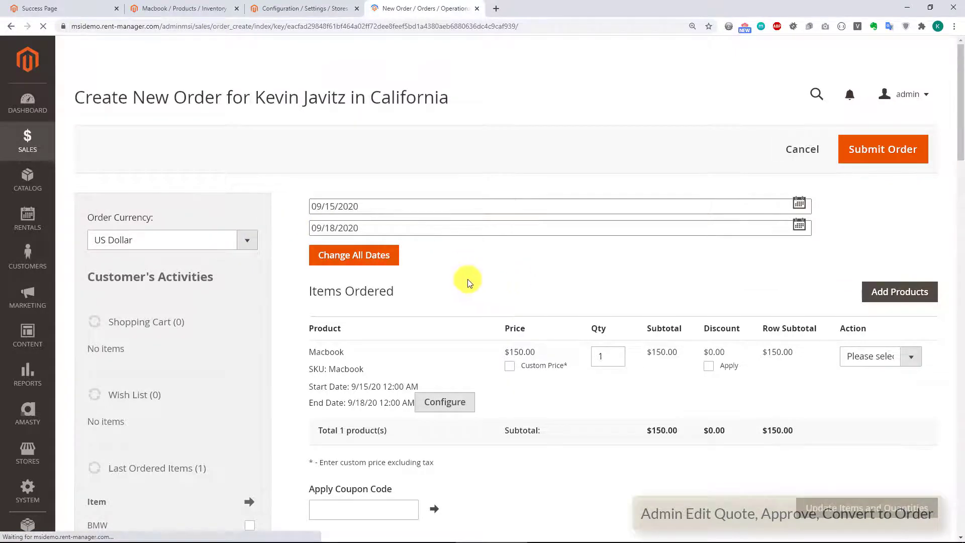
{"action": "scroll", "coordinate": [468, 280], "scroll_direction": "down", "scroll_amount": 5}
{"action": "scroll", "coordinate": [558, 234], "scroll_direction": "down", "scroll_amount": 12}
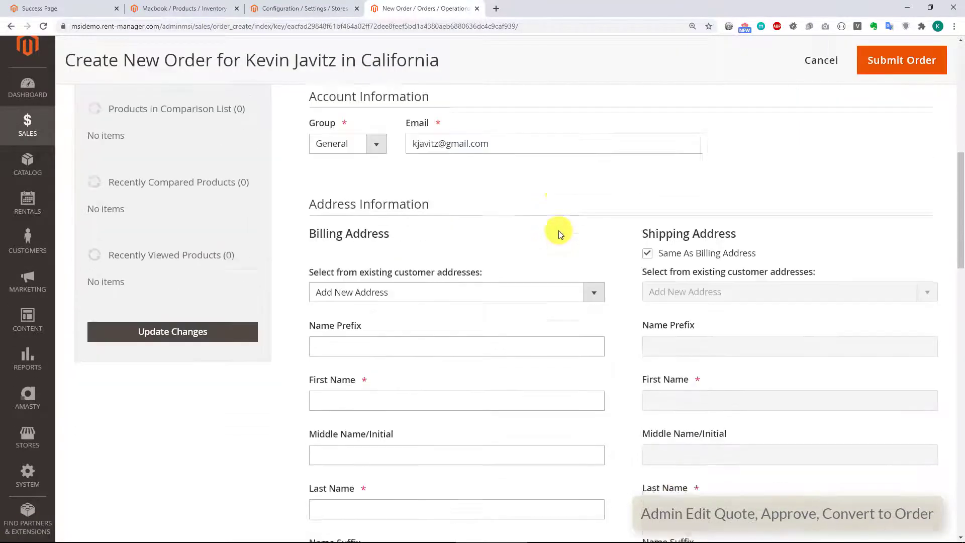
{"action": "scroll", "coordinate": [569, 255], "scroll_direction": "down", "scroll_amount": 4}
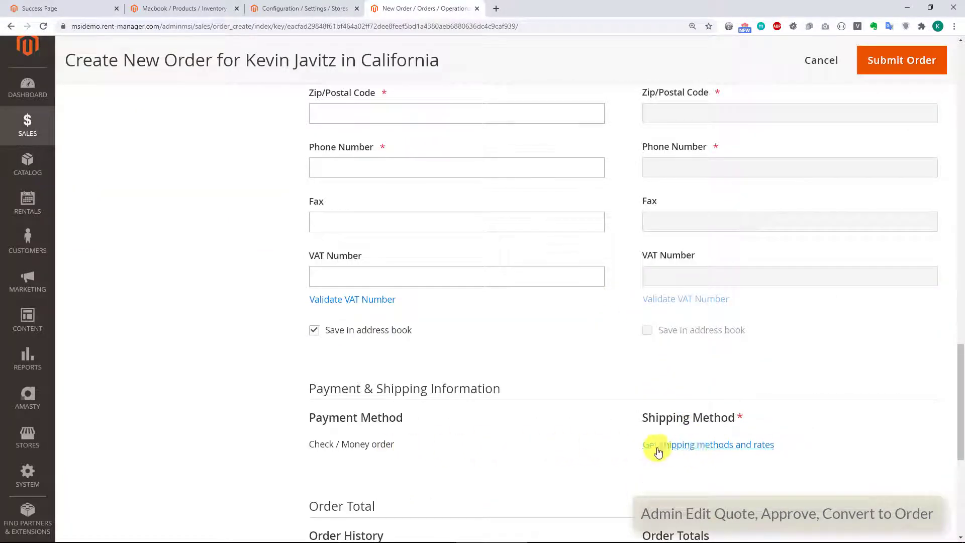
{"action": "scroll", "coordinate": [312, 320], "scroll_direction": "down", "scroll_amount": 5}
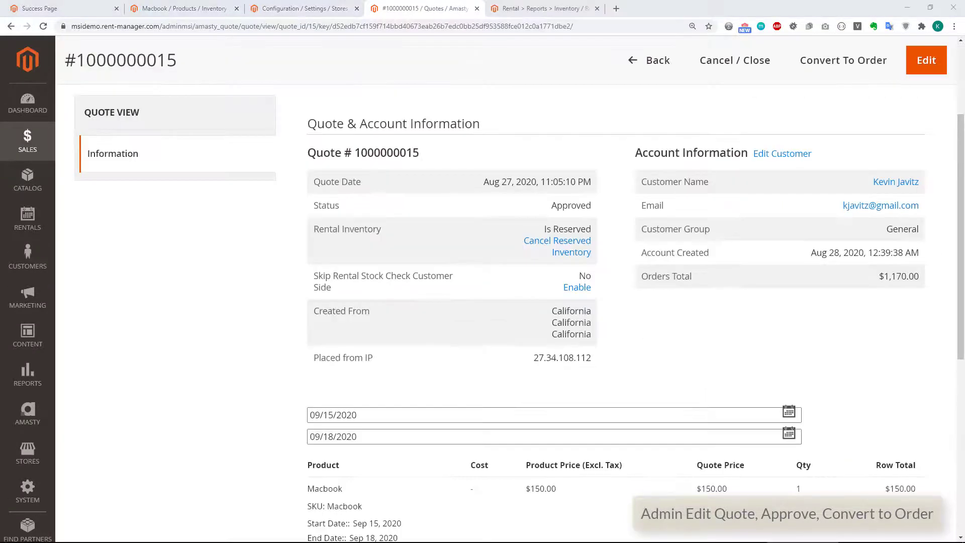
- Go to the rental inventory report for September 2020 and open the Macbook's reservation details for 09/15
{"action": "left_click", "coordinate": [27, 222]}
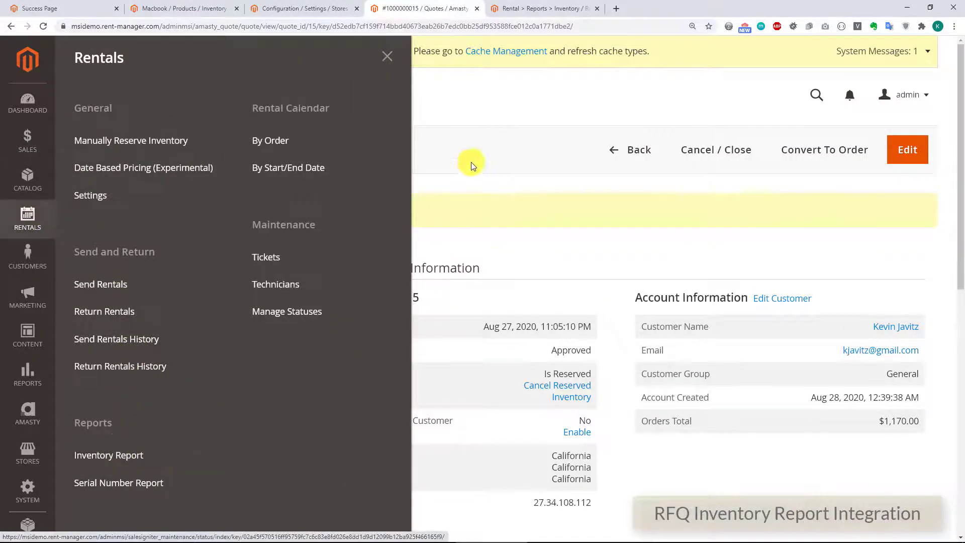
{"action": "left_click", "coordinate": [495, 104]}
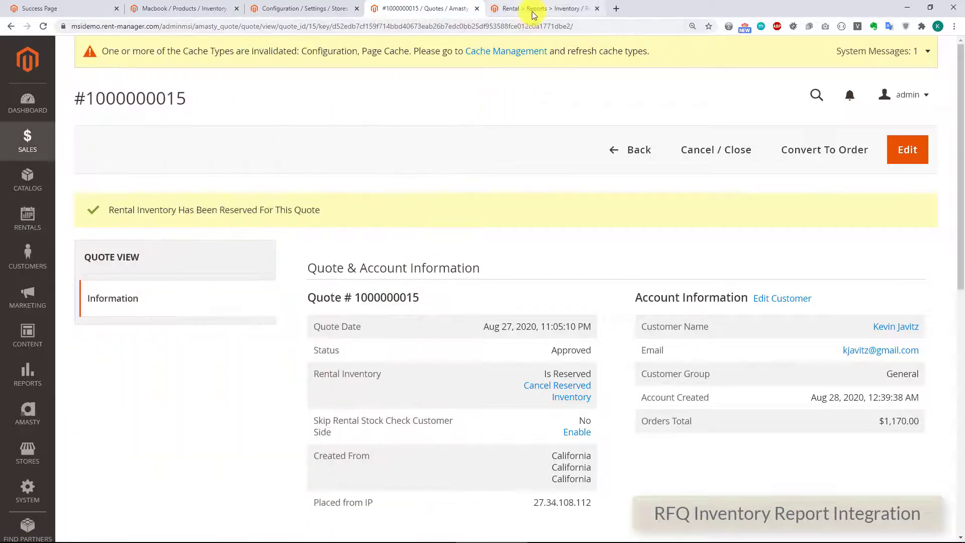
{"action": "left_click", "coordinate": [533, 13]}
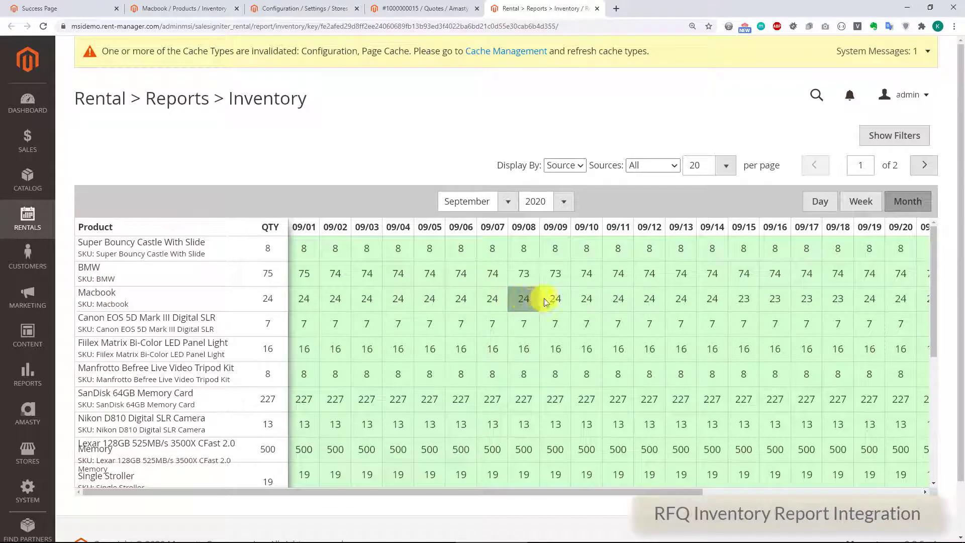
{"action": "left_click", "coordinate": [743, 300]}
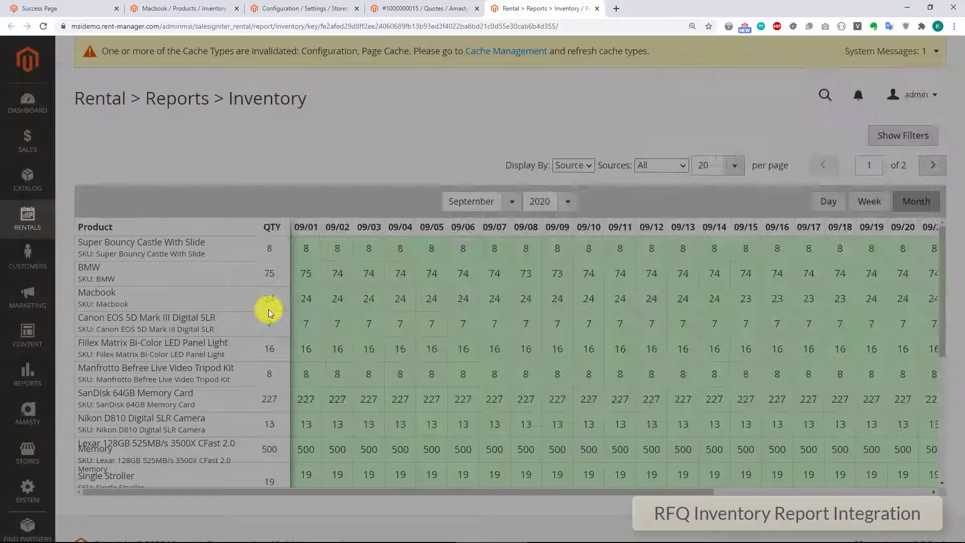